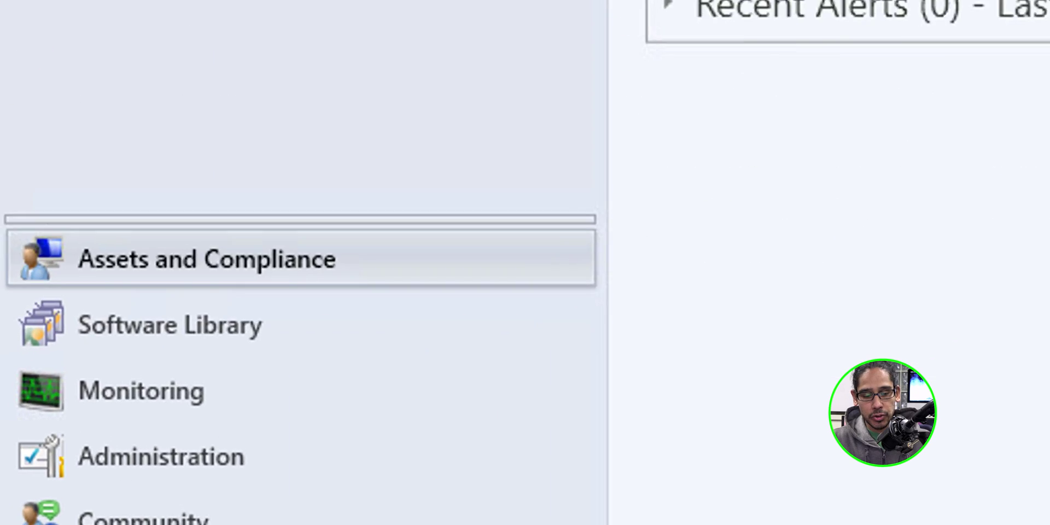
# Step: Start a new package under Application Management in the Software Library, named BTNHD Windows 11 Branding, language en-us, version v1.0
pyautogui.click(51, 463)
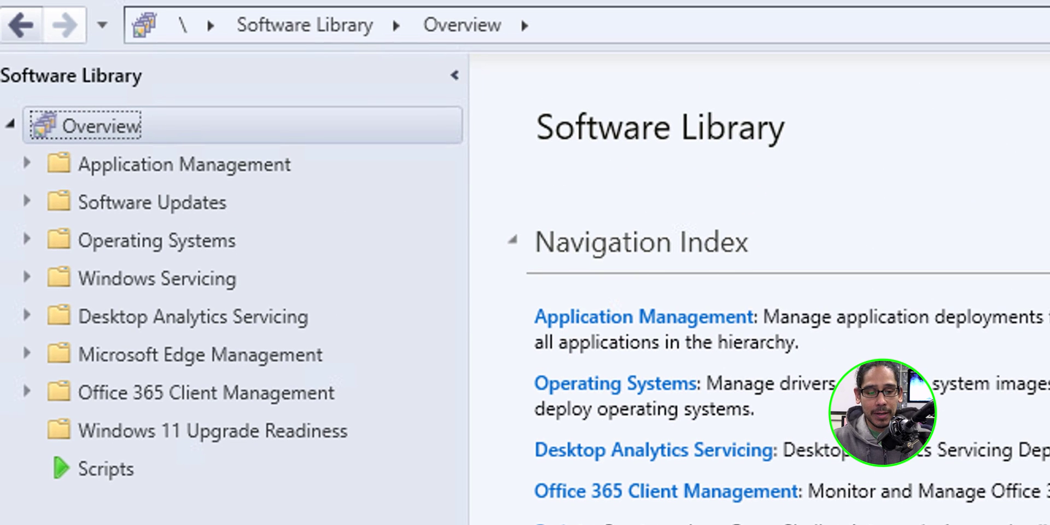
pyautogui.click(185, 164)
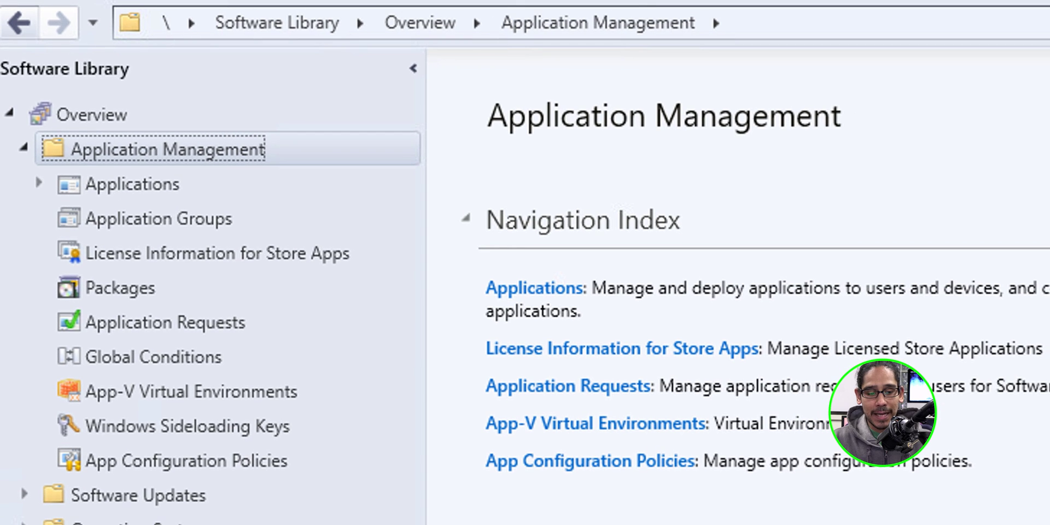
pyautogui.click(120, 288)
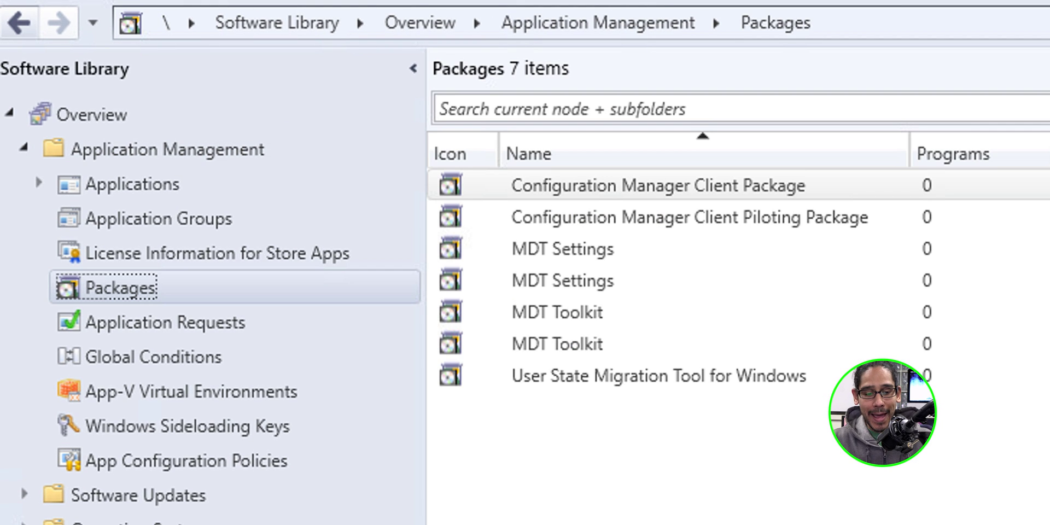
pyautogui.rightClick(110, 289)
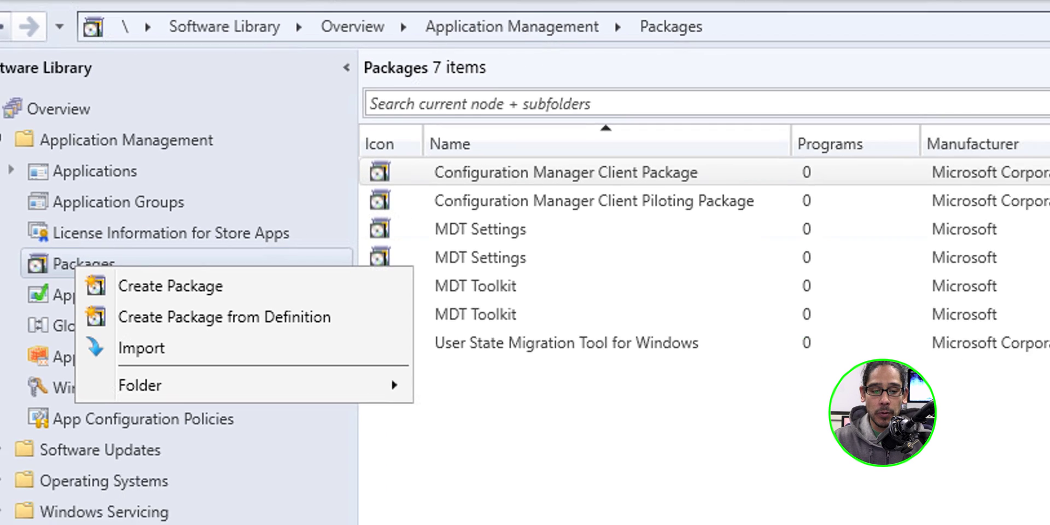
pyautogui.click(217, 312)
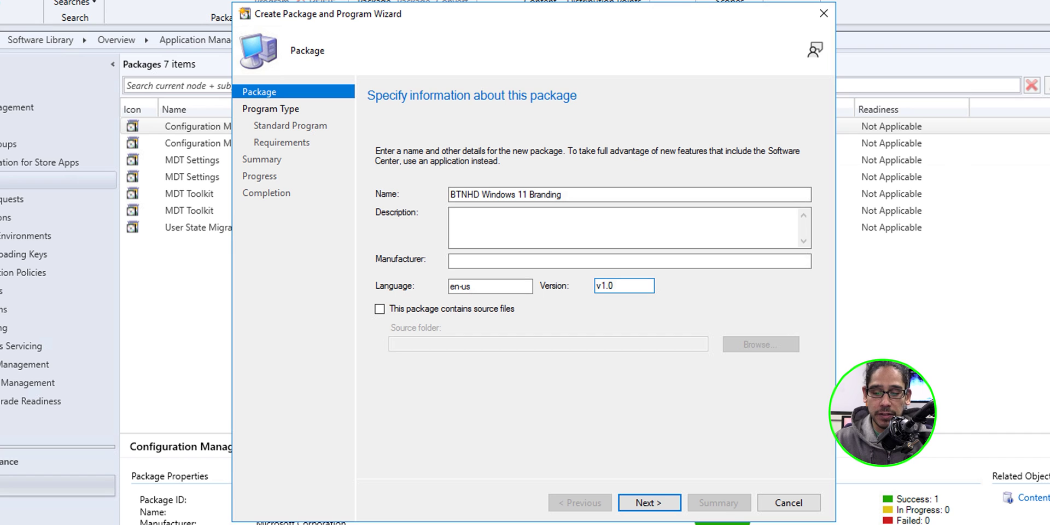
# Step: Mark the package as containing source files and set its network source folder to \\bj-sccm\sources\OSD\Customization\Windows11Branding
pyautogui.press('Tab')
pyautogui.press('space')
pyautogui.press('Tab')
pyautogui.press('Return')
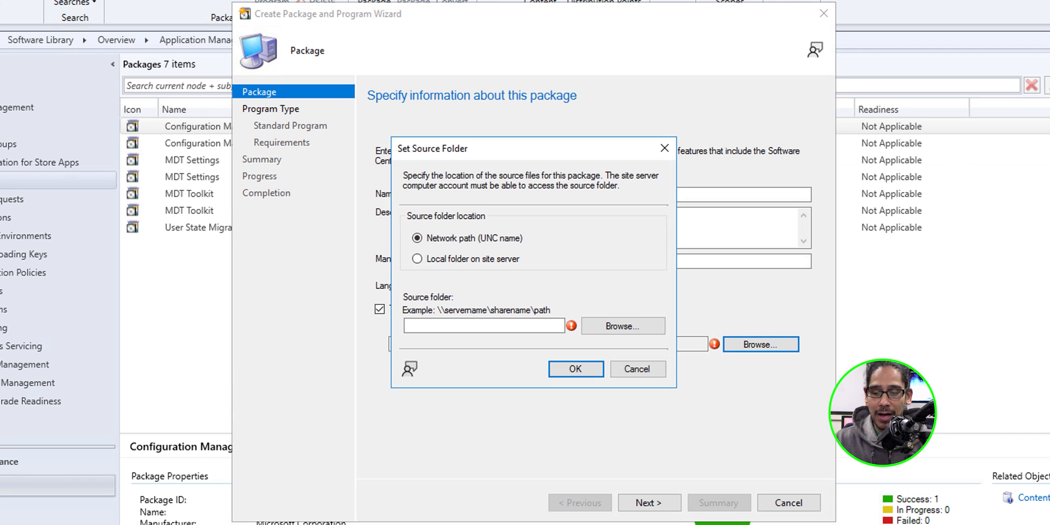
pyautogui.hotkey('ctrl', 'v')
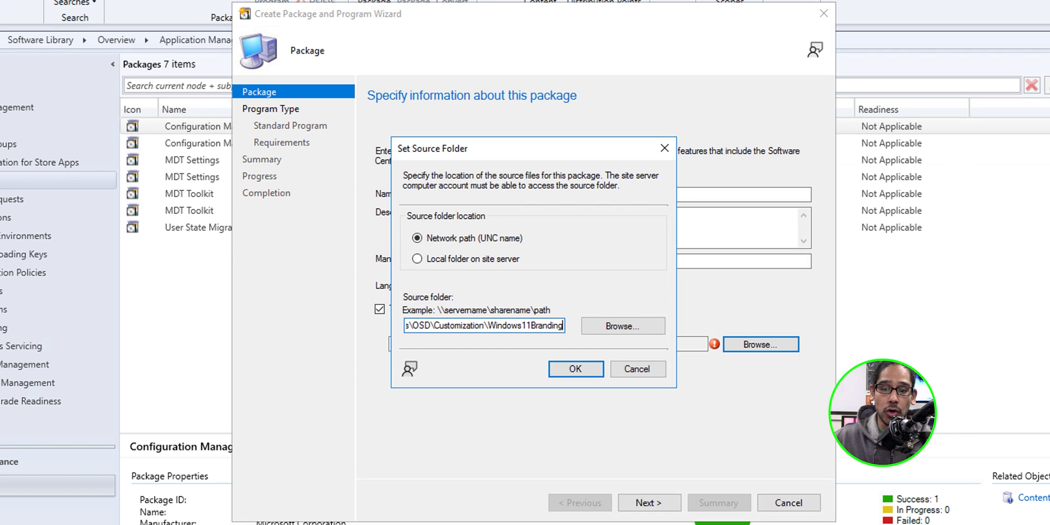
pyautogui.press('Return')
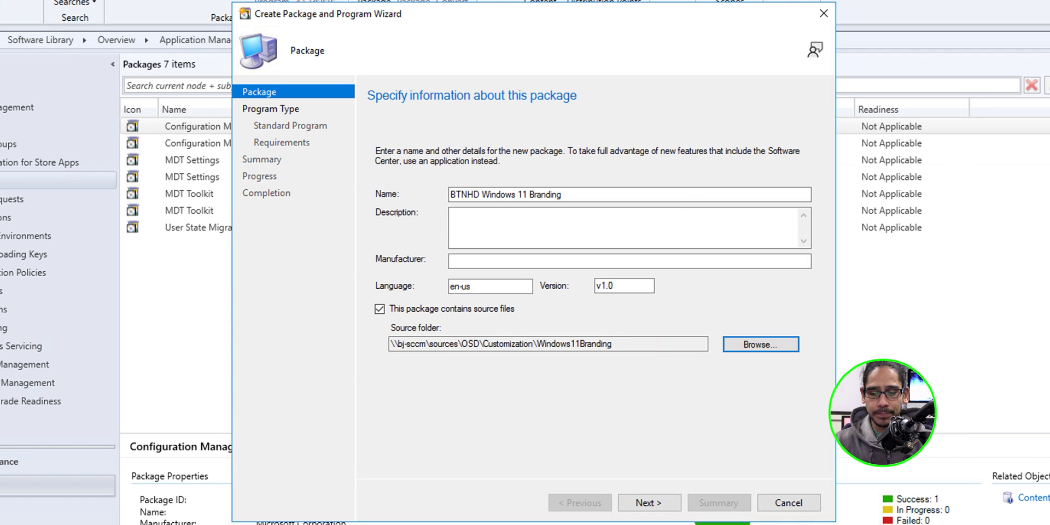
pyautogui.click(648, 502)
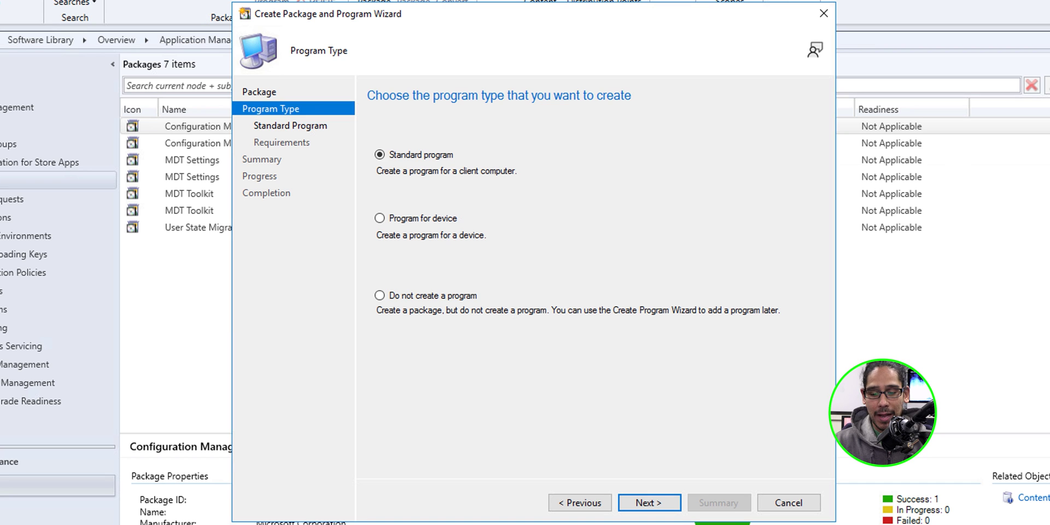
# Step: Finish the package with a standard program named BTNHD Windows 11 Branding, command line ReplaceWallpaper.cmd, running whether or not a user is logged on
pyautogui.hotkey('alt', 'n')
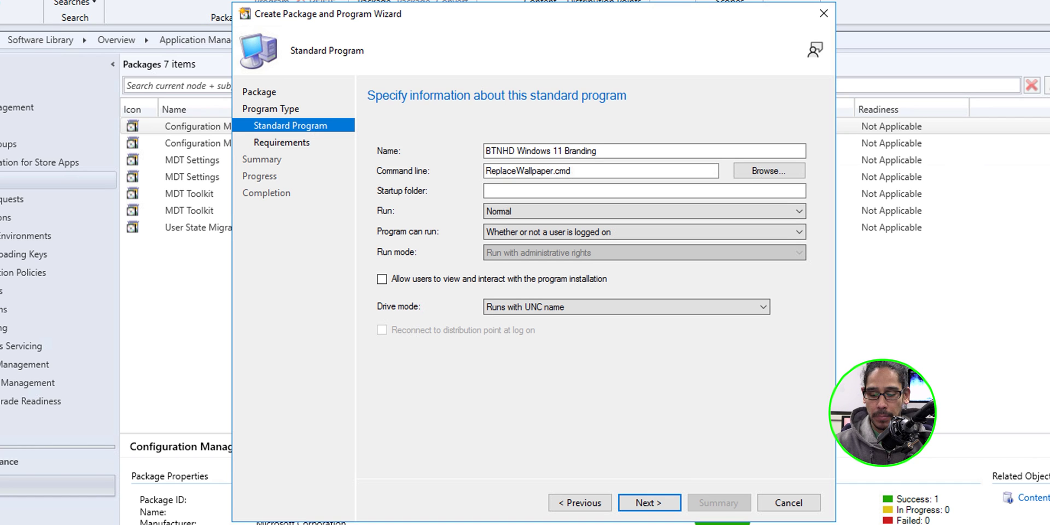
pyautogui.press('Return')
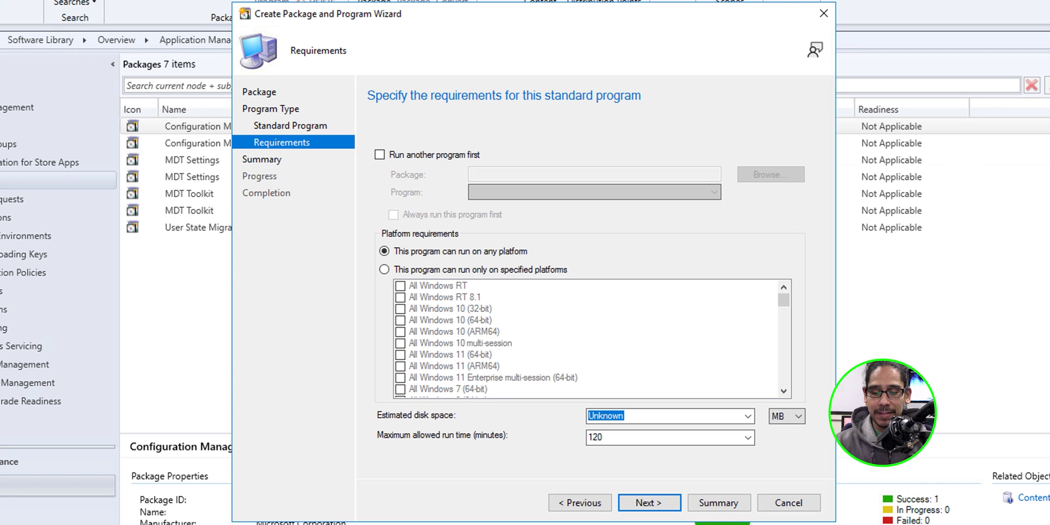
pyautogui.press('Return')
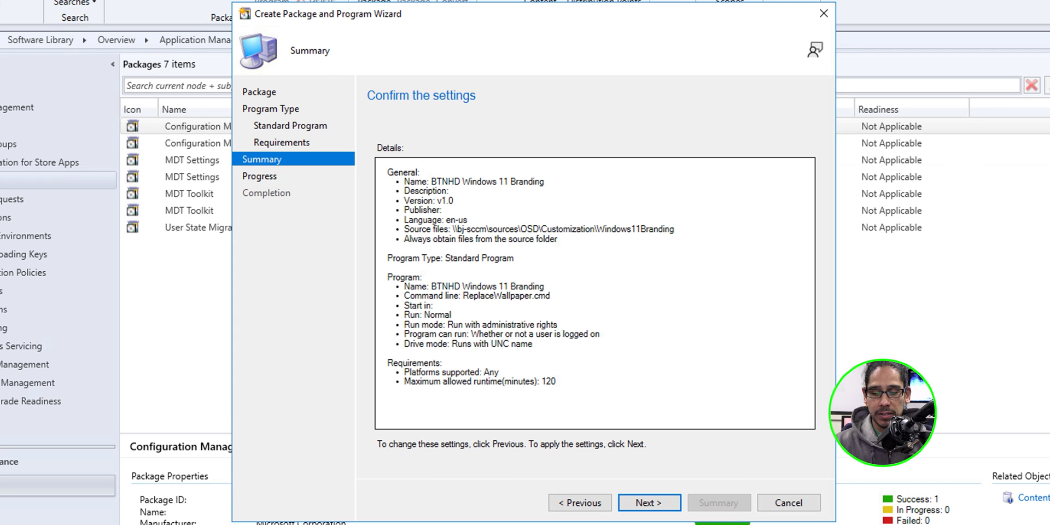
pyautogui.press('Return')
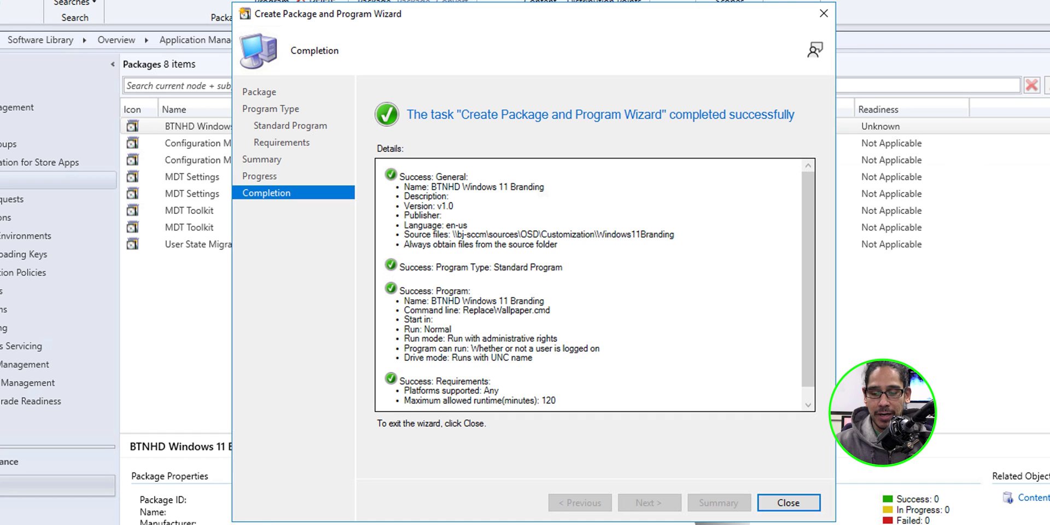
pyautogui.press('Return')
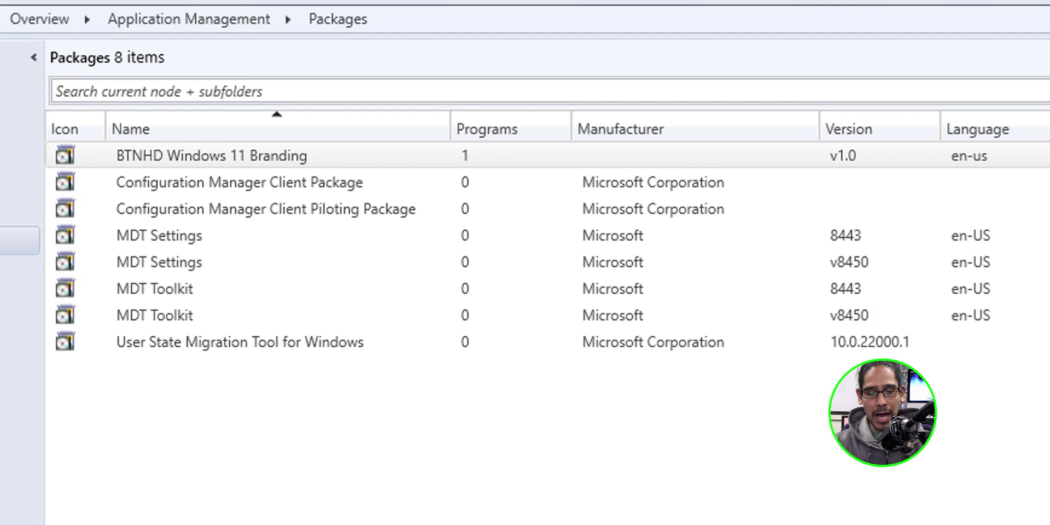
# Step: Distribute the content of the BTNHD Windows 11 Branding package to the BJ-SCCM.BTNHD.EDU distribution point
pyautogui.rightClick(233, 153)
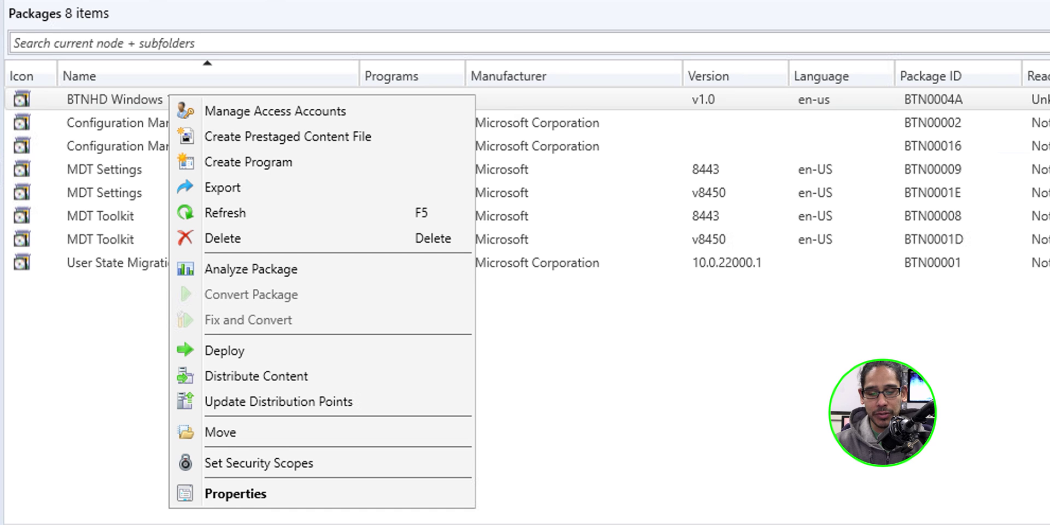
pyautogui.click(256, 375)
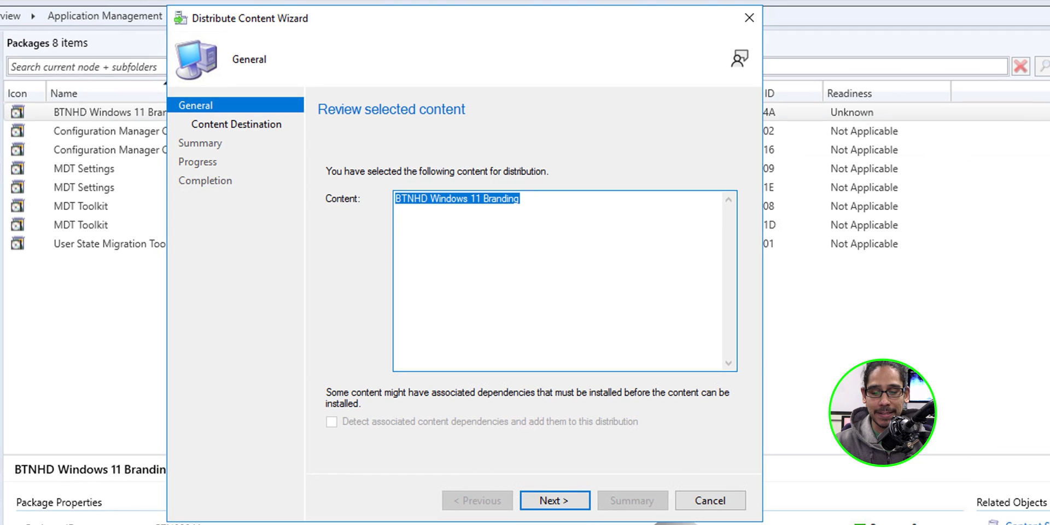
pyautogui.press('Return')
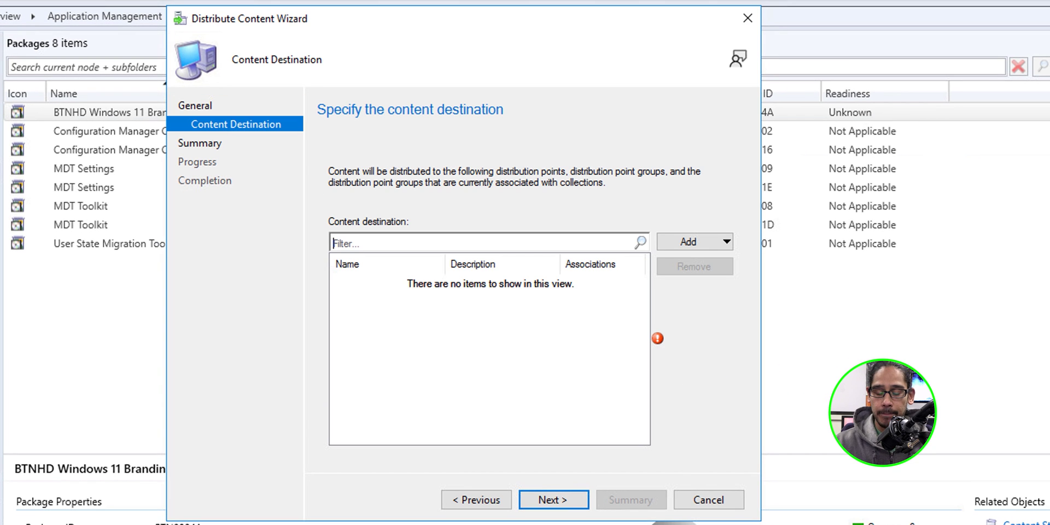
pyautogui.click(694, 242)
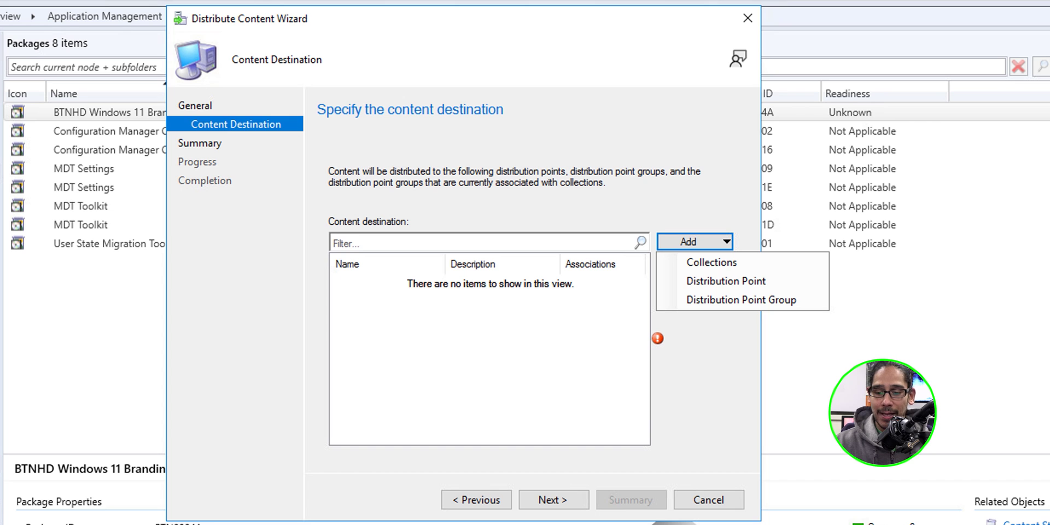
pyautogui.click(726, 281)
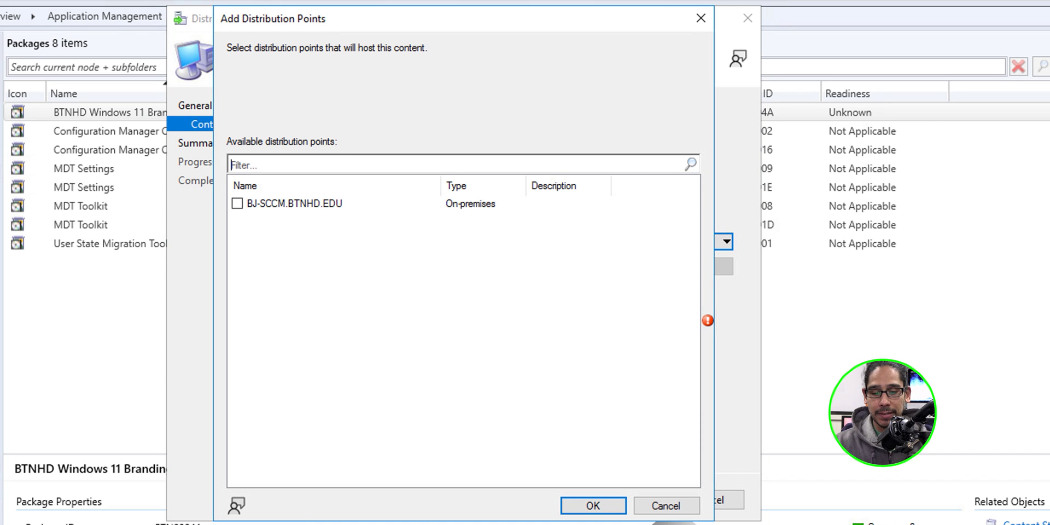
pyautogui.click(238, 204)
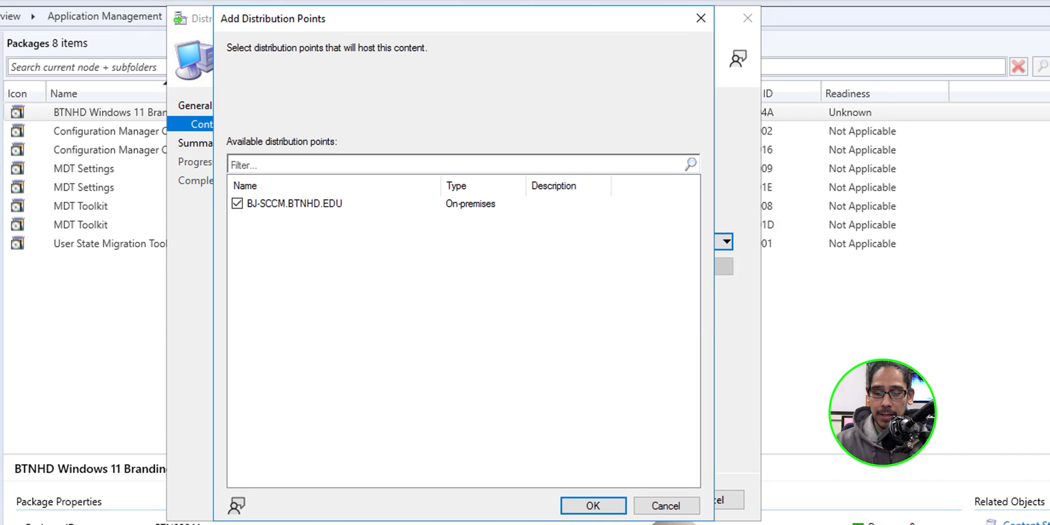
pyautogui.press('Return')
pyautogui.click(553, 500)
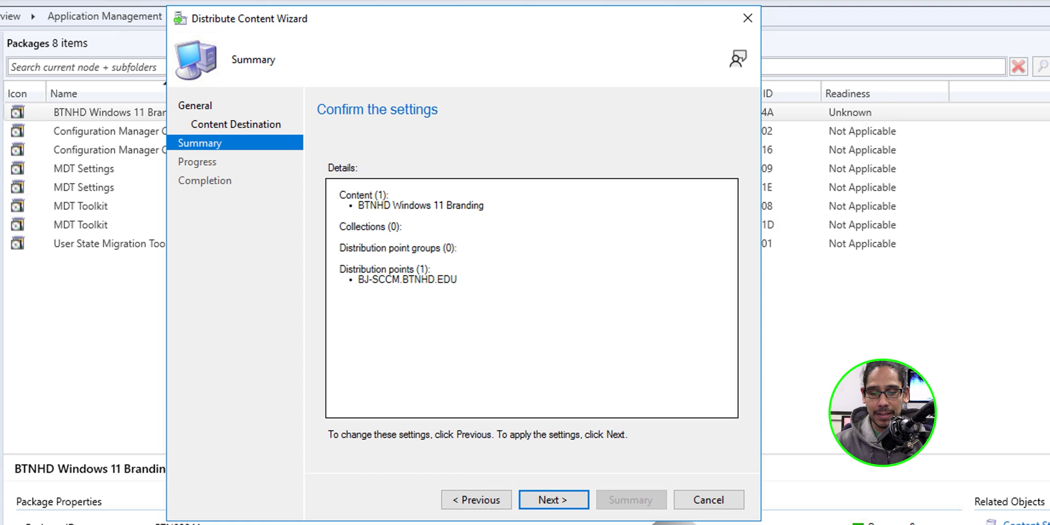
pyautogui.hotkey('alt', 'n')
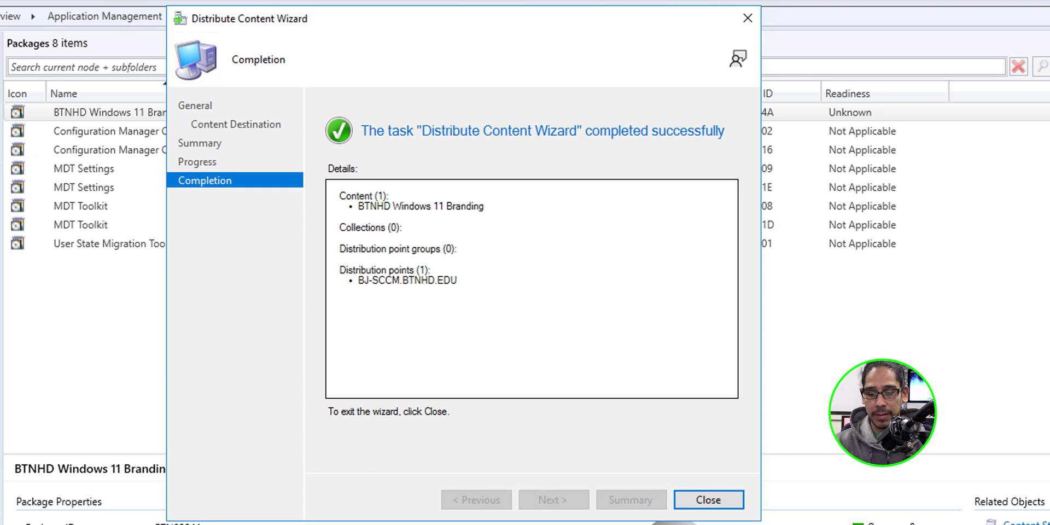
pyautogui.press('Return')
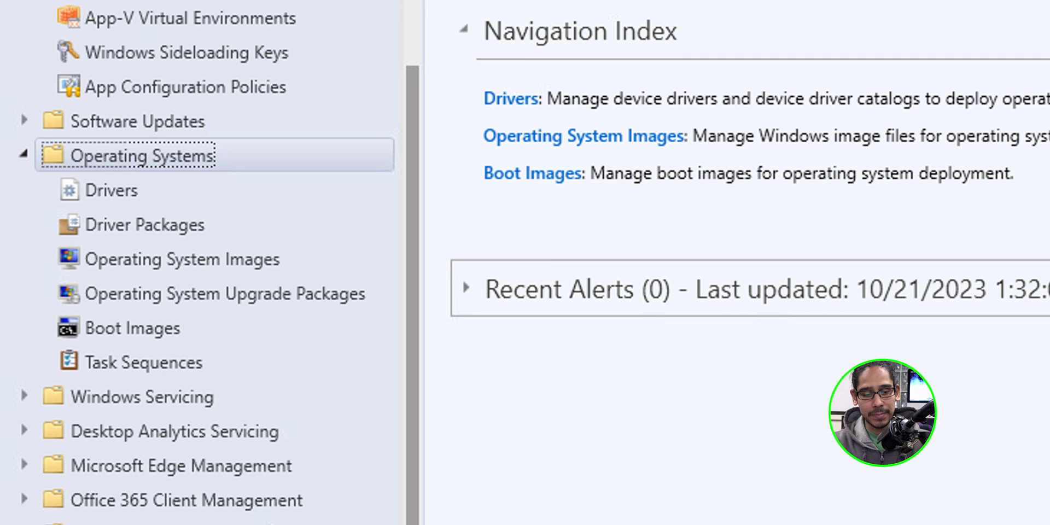
# Step: Open the BTNHD - Deploy Windows 11 22H2 task sequence for editing
pyautogui.click(143, 363)
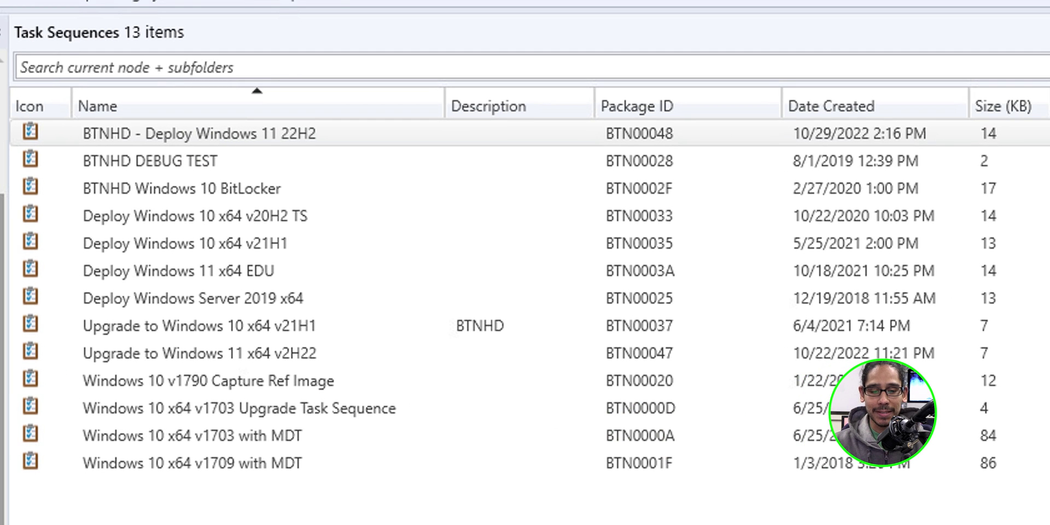
pyautogui.click(200, 134)
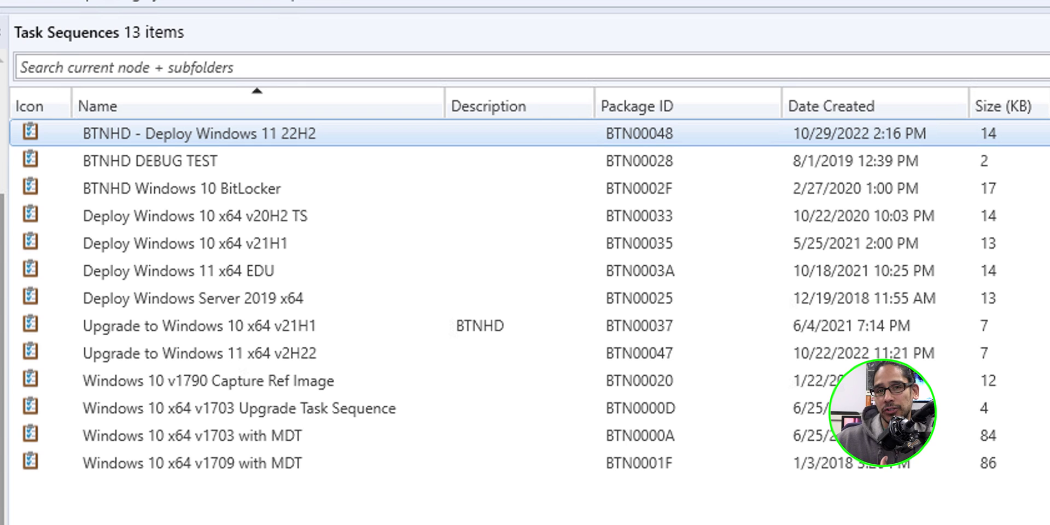
pyautogui.rightClick(307, 137)
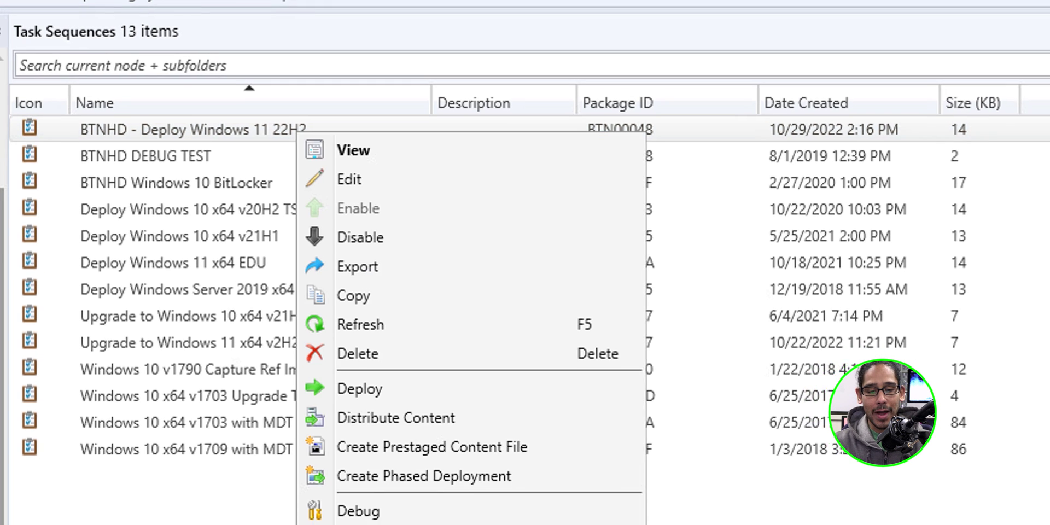
pyautogui.click(281, 176)
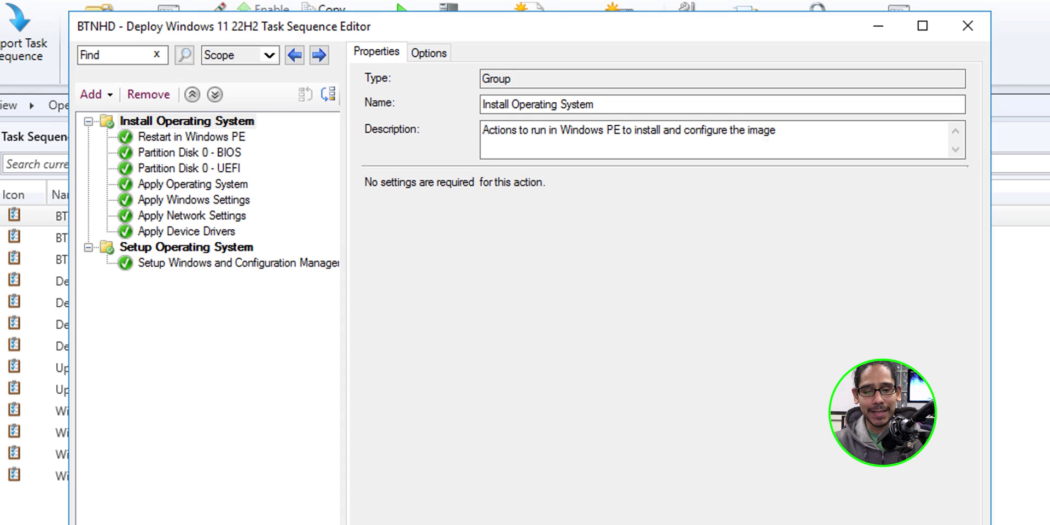
# Step: Add a new group named BTNHD Windows 11 Customization to the task sequence
pyautogui.click(95, 94)
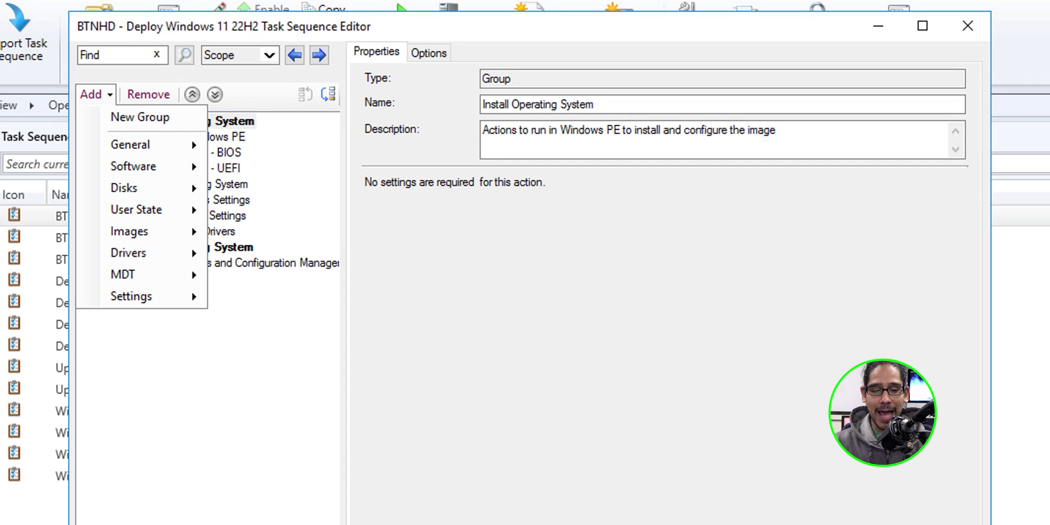
pyautogui.click(140, 117)
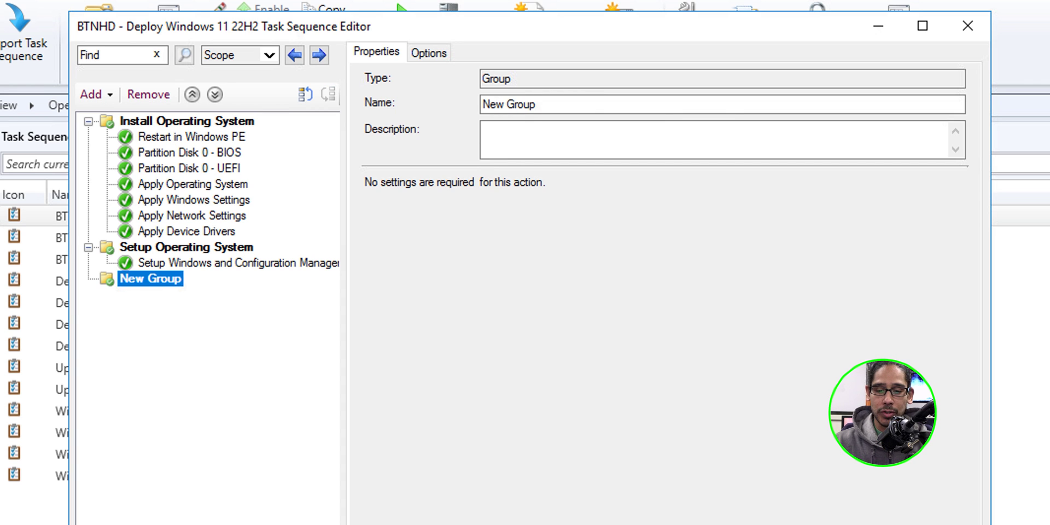
pyautogui.write('BTNHD Windows 11 Customization')
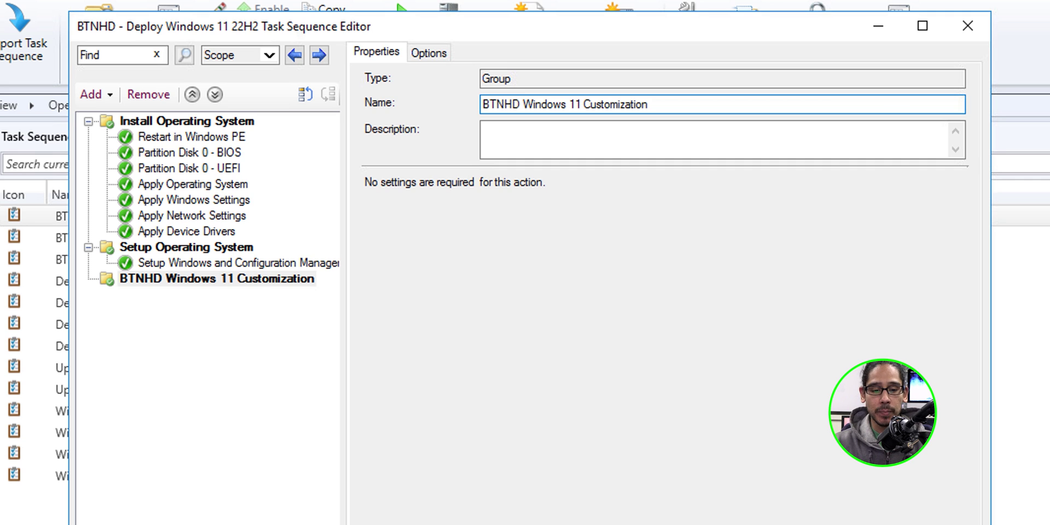
# Step: Add an Install Package step named Windows 11 Branding to the customization group, using the BTNHD Windows 11 Branding v1.0 en-us package
pyautogui.click(96, 94)
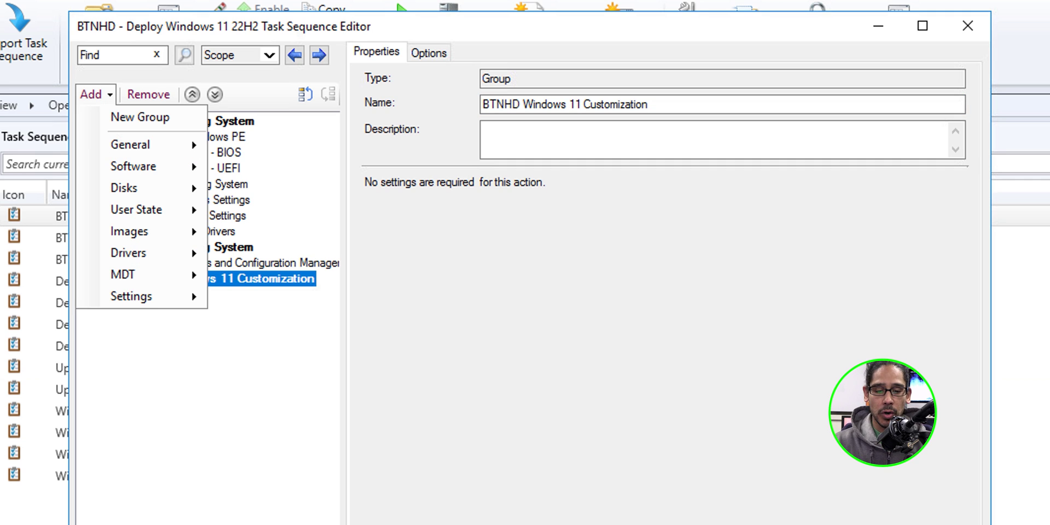
pyautogui.moveTo(141, 166)
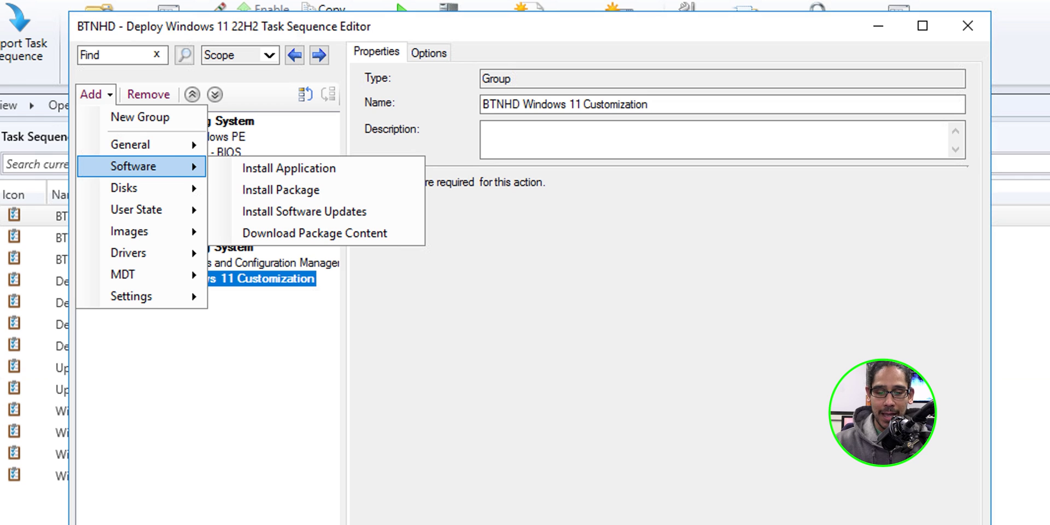
pyautogui.click(281, 189)
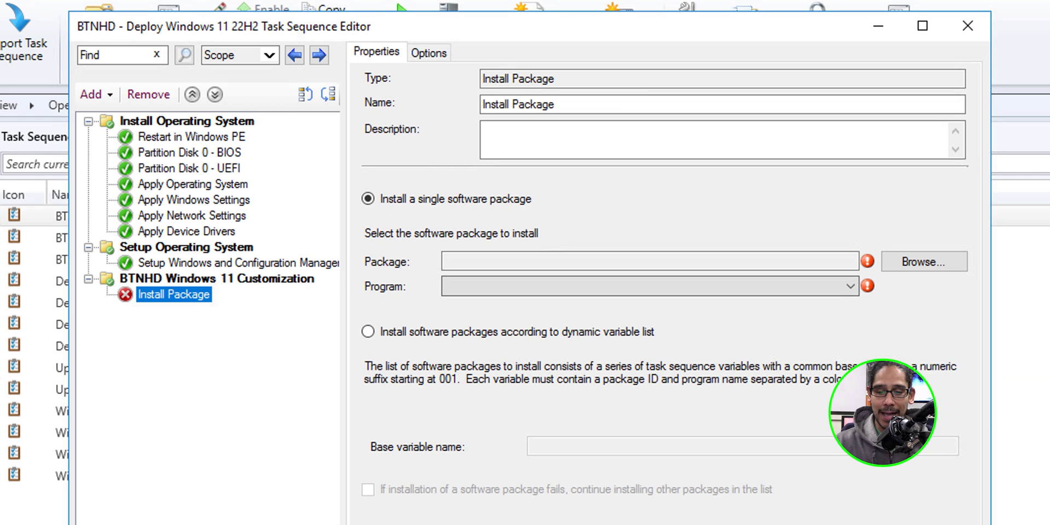
pyautogui.tripleClick(722, 104)
pyautogui.write('Windows 11 Branding')
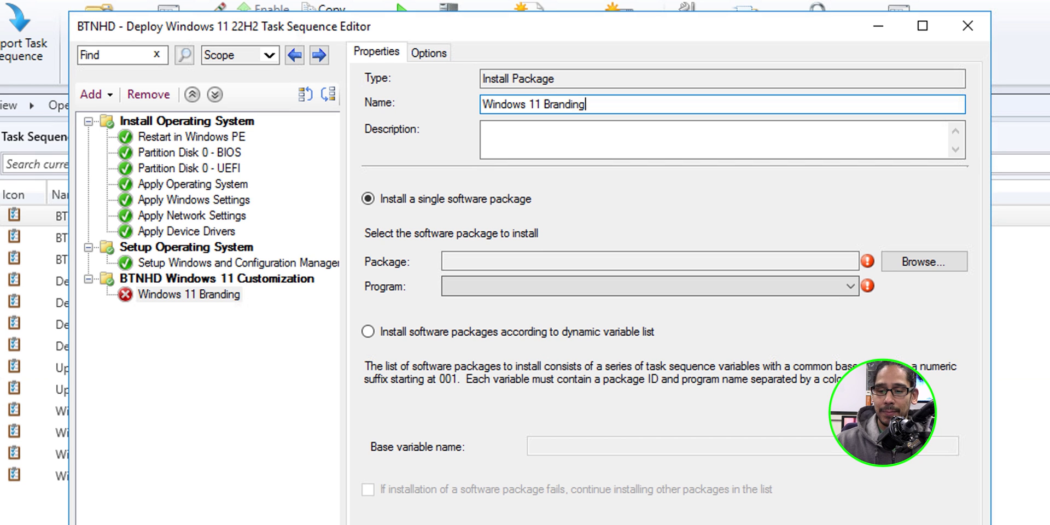
pyautogui.click(923, 261)
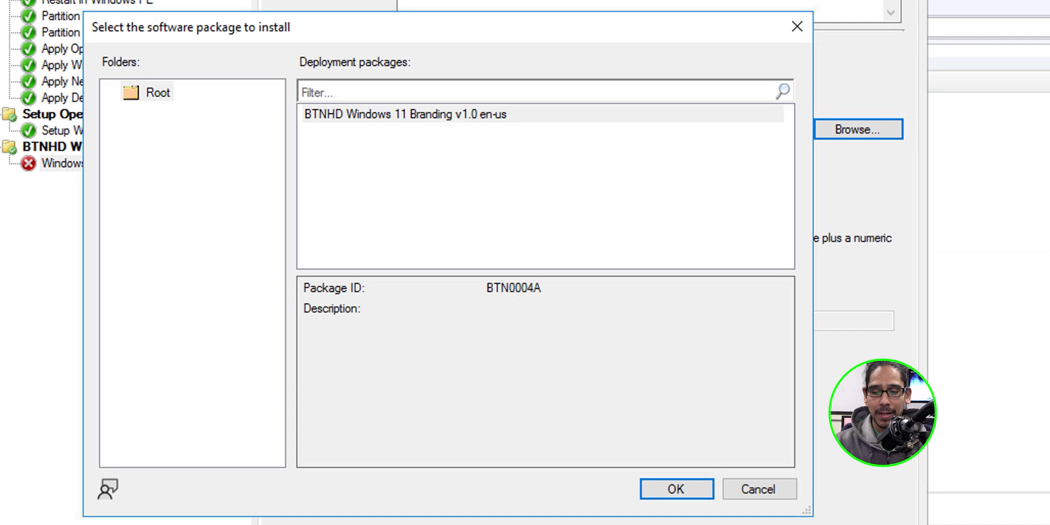
pyautogui.doubleClick(446, 116)
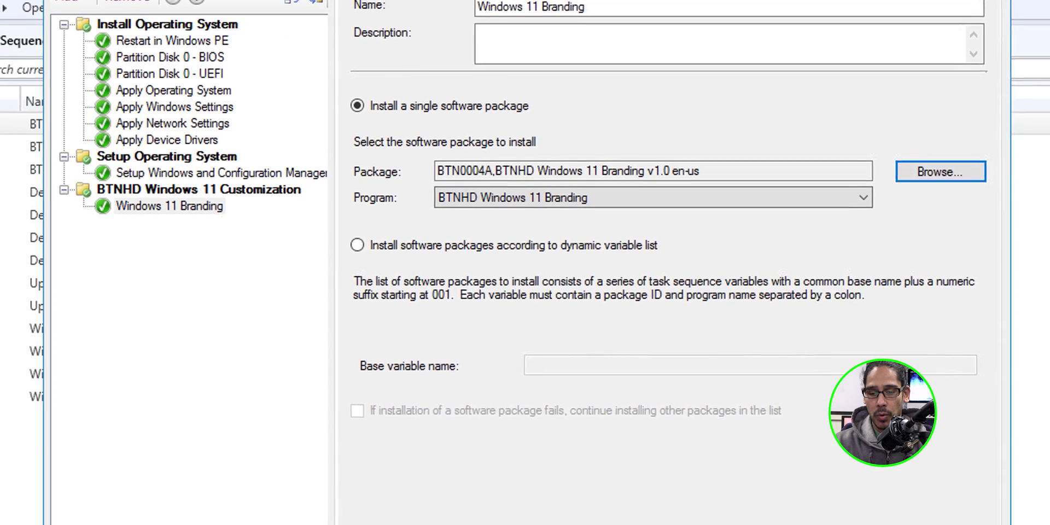